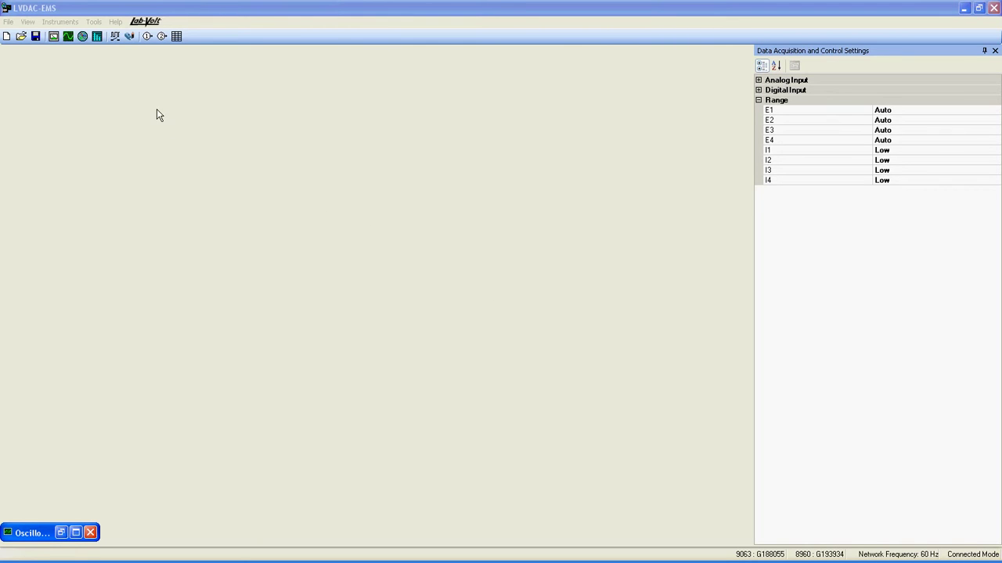
Step: Open the chopper/inverter controller and change its Function from Boost Chopper to Four-Quadrant Chopper
left_click(114, 36)
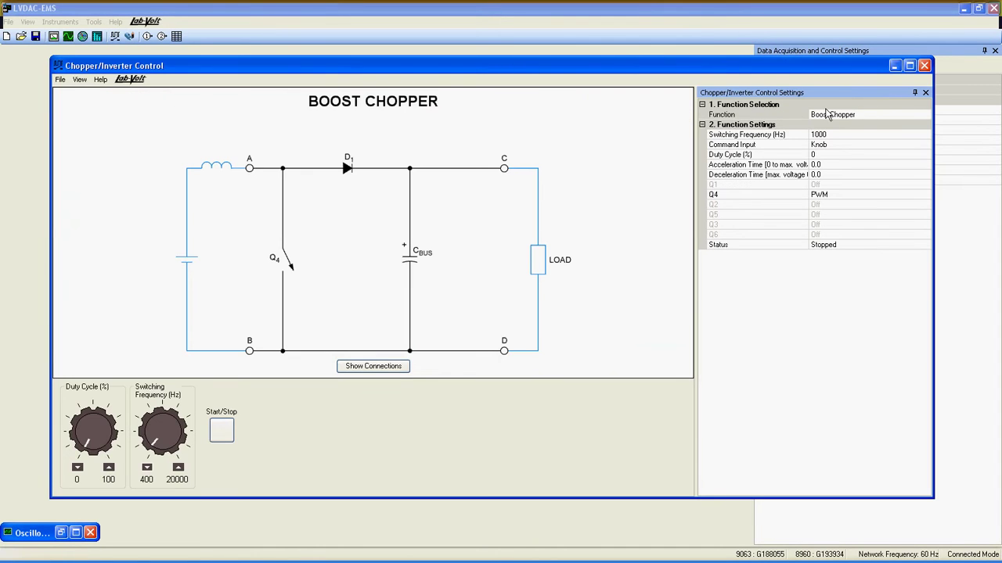
left_click(913, 116)
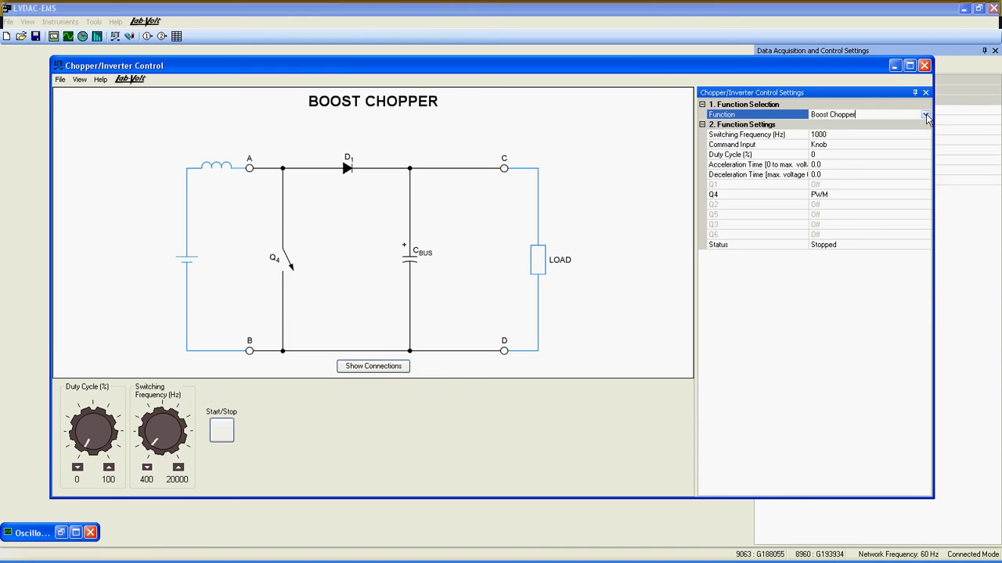
left_click(925, 115)
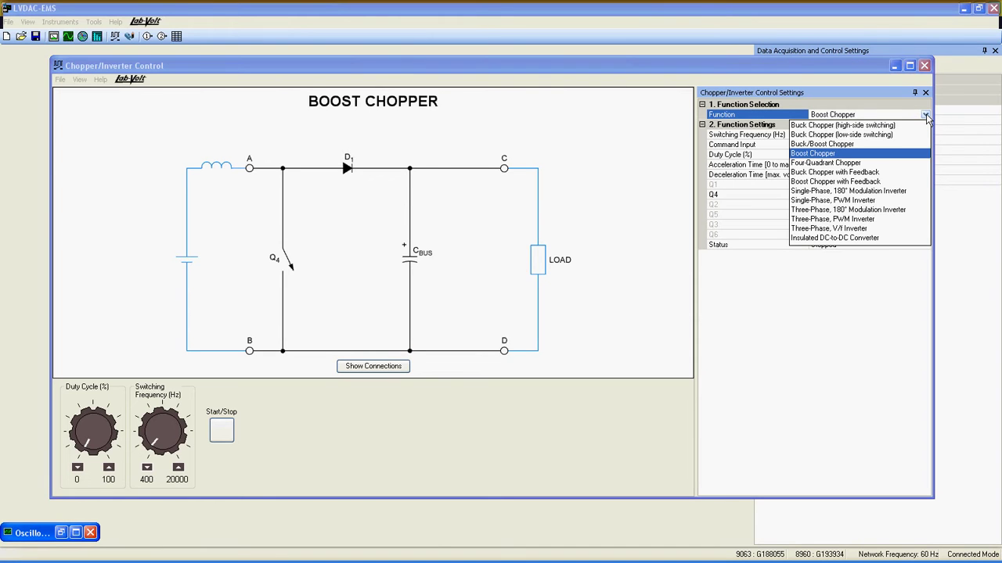
left_click(847, 163)
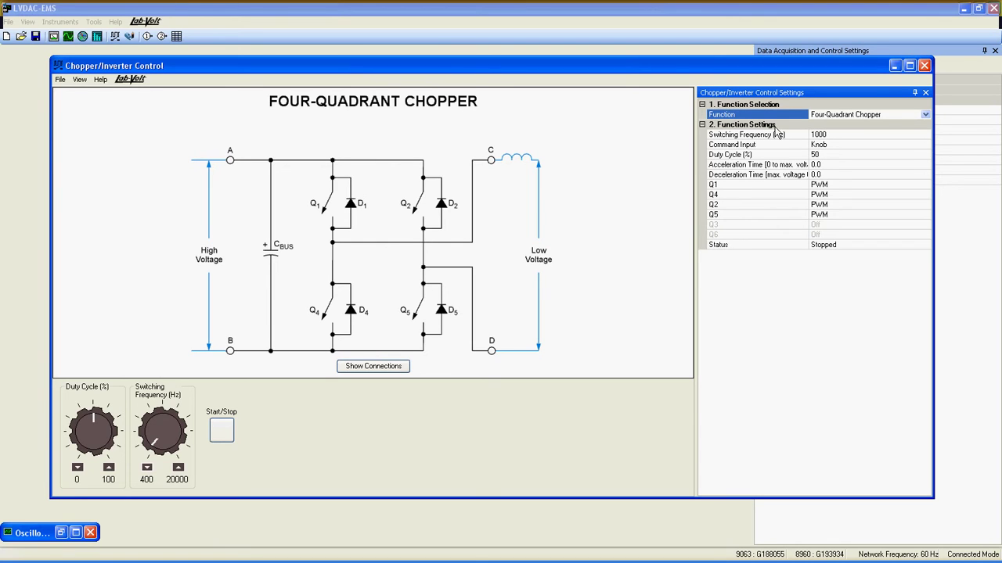
Step: Set the switching frequency to 20000 Hz and keep Knob as the command input
left_click(832, 135)
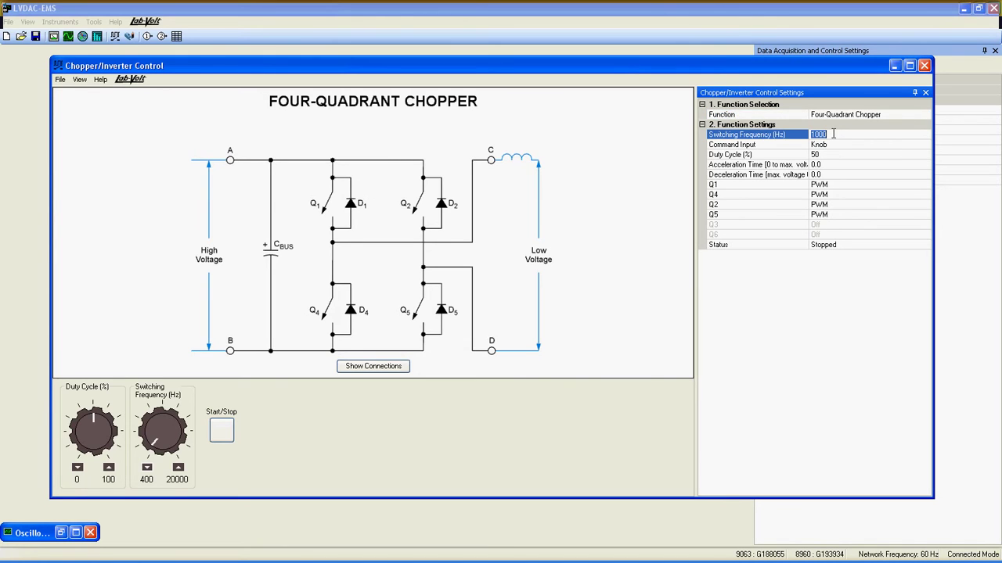
type("20000")
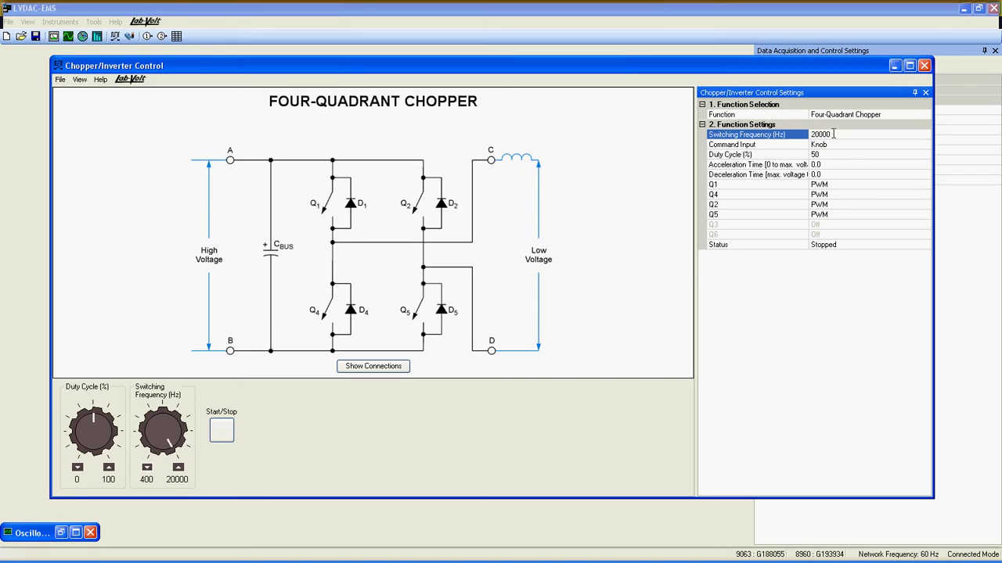
left_click(927, 145)
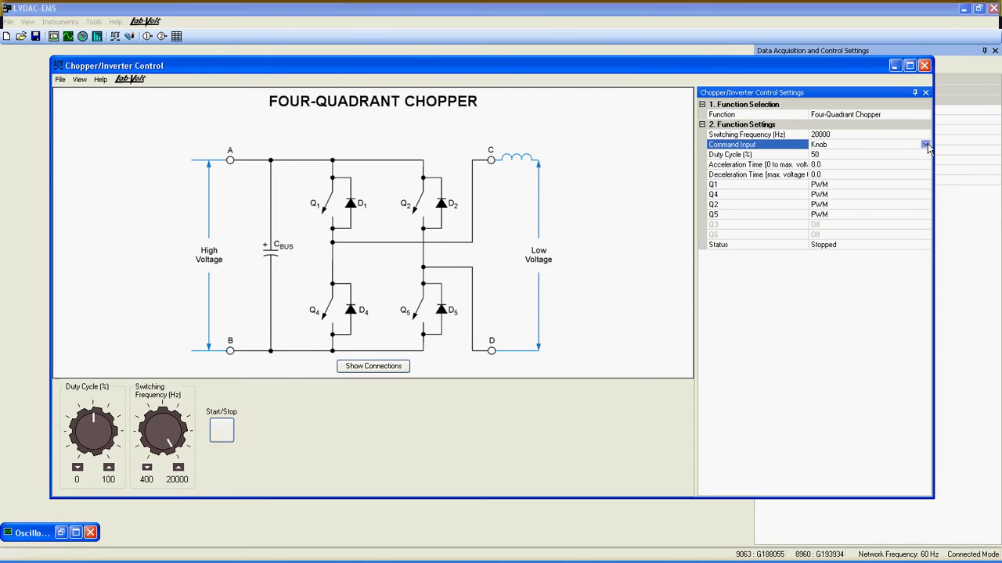
left_click(925, 145)
left_click(920, 159)
Step: Check the duty cycle and acceleration/deceleration times, and confirm Q1, Q4, Q2, Q5 stay on PWM
left_click(852, 153)
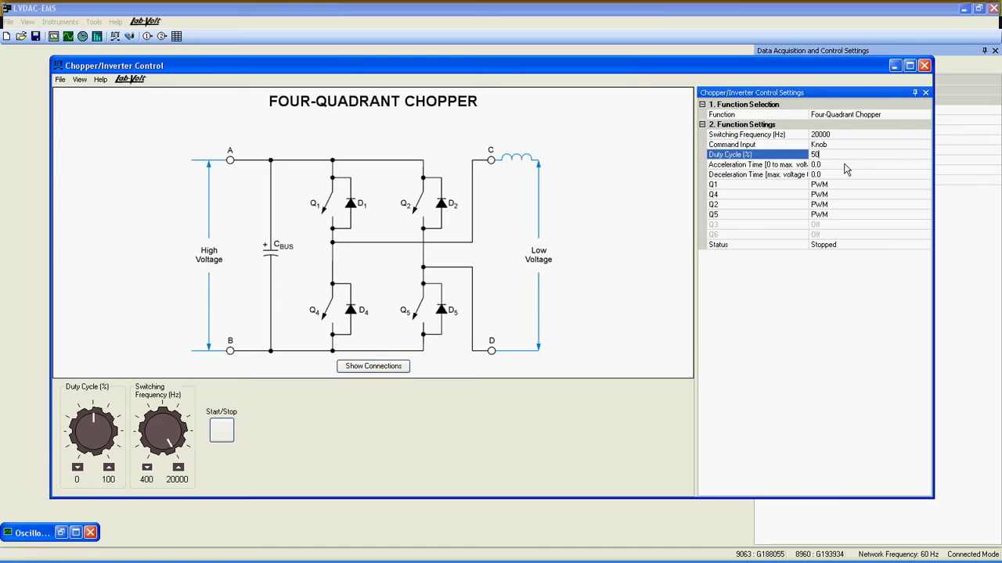
left_click(845, 165)
left_click(846, 174)
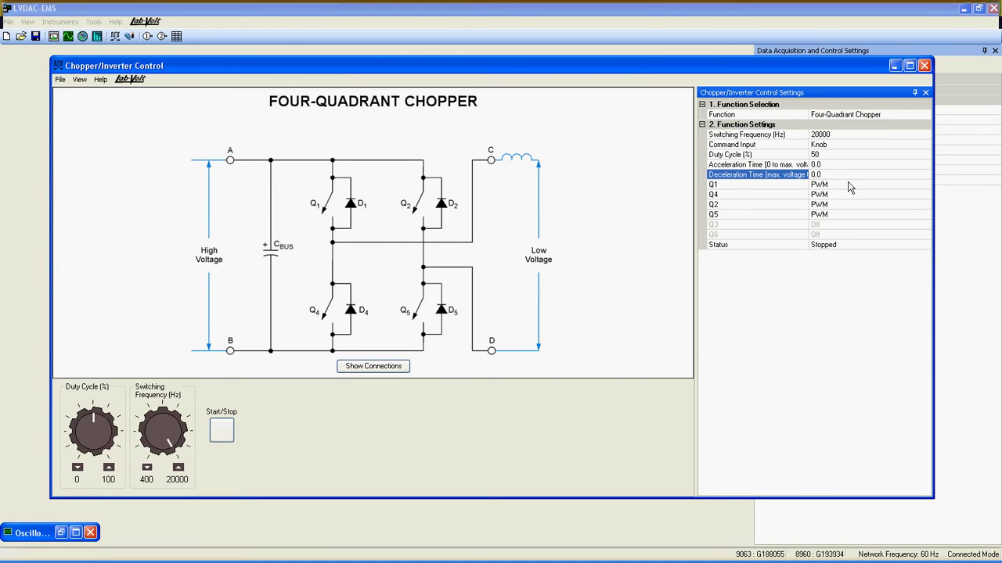
left_click(853, 185)
left_click(853, 195)
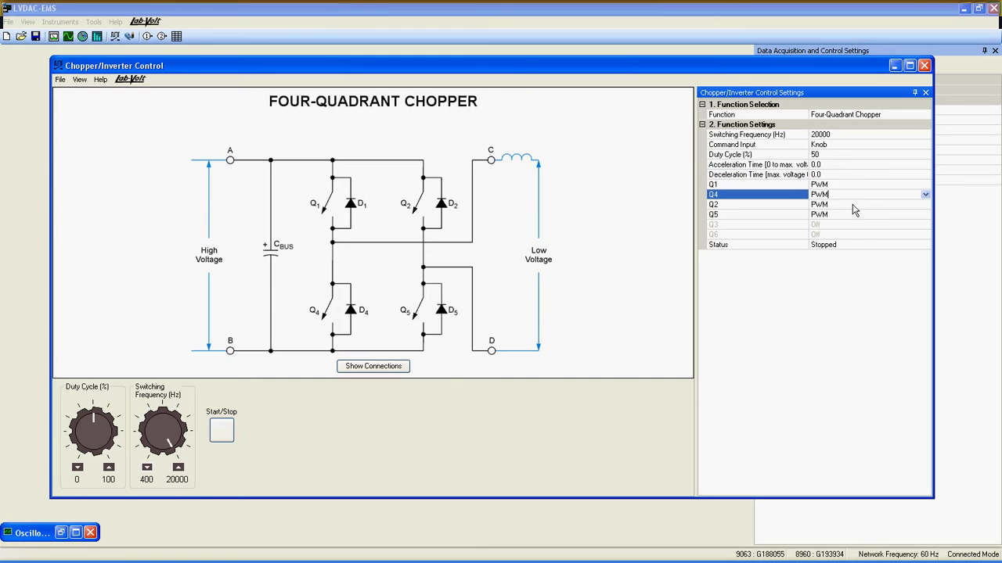
left_click(852, 203)
left_click(851, 214)
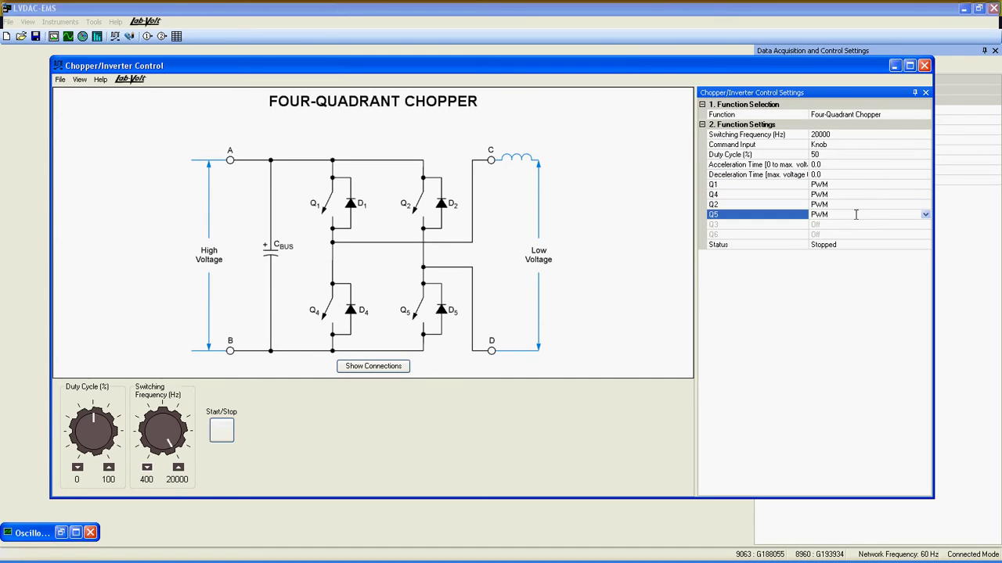
left_click(925, 216)
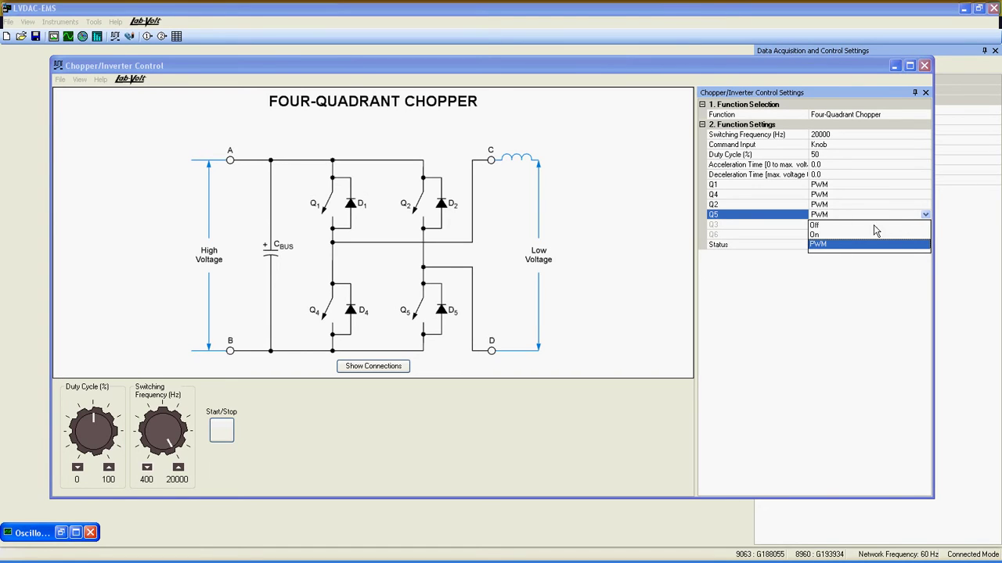
left_click(926, 222)
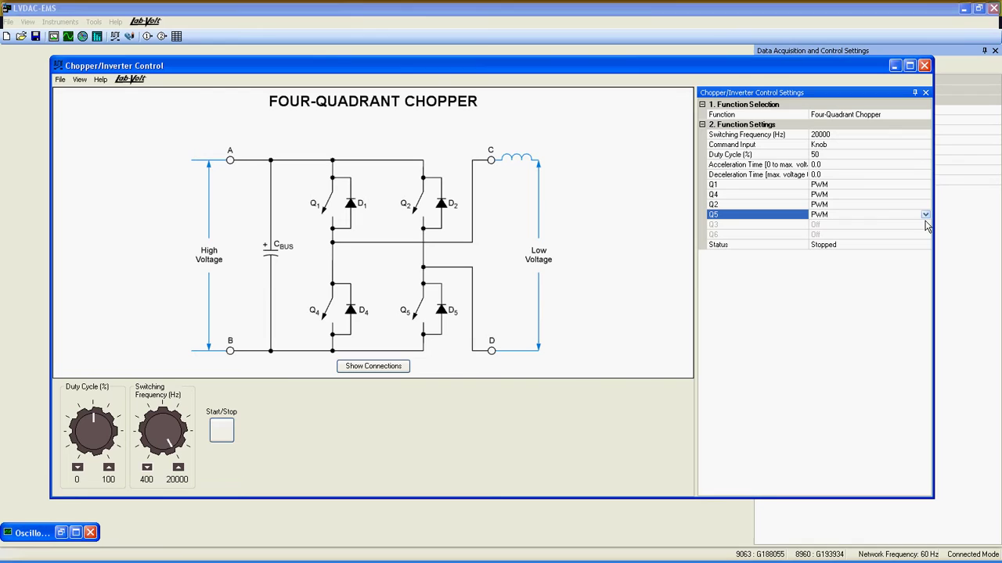
Step: Leave the chopper's run Status set to Stopped
left_click(926, 245)
left_click(925, 245)
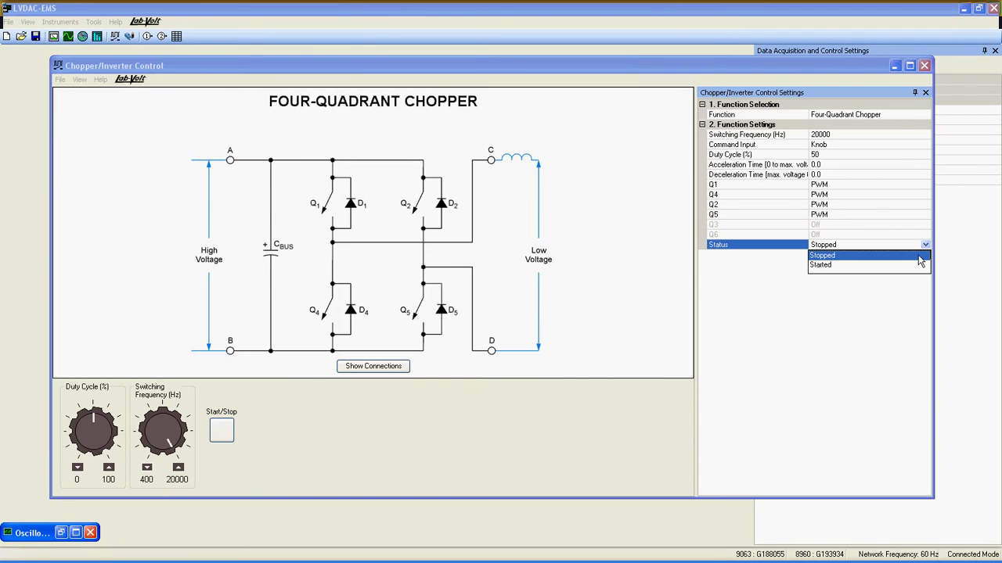
left_click(912, 256)
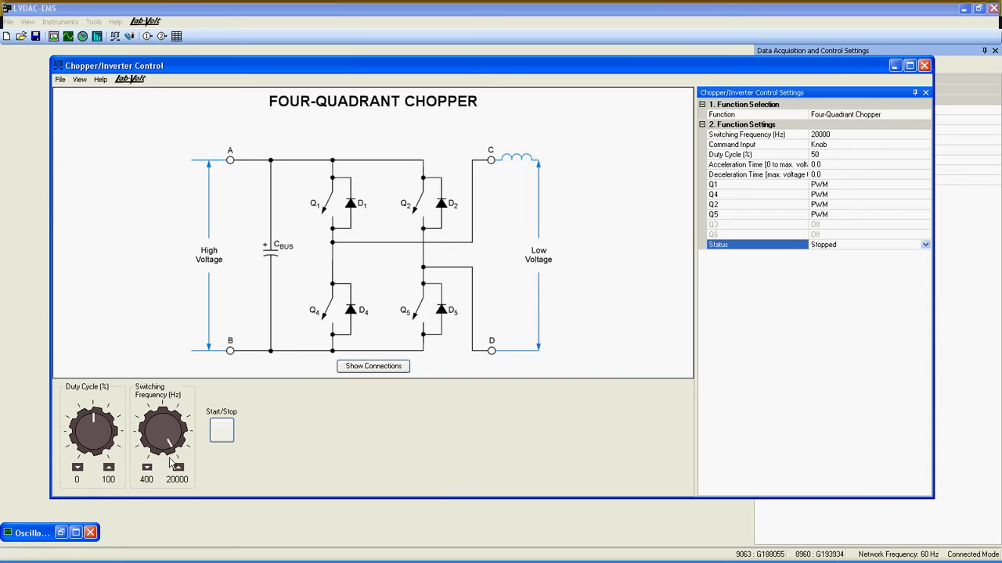
Step: Turn the Duty Cycle knob from 50 to 69% and display the IGBT chopper/inverter wiring connections
left_click_drag(94, 419, 179, 457)
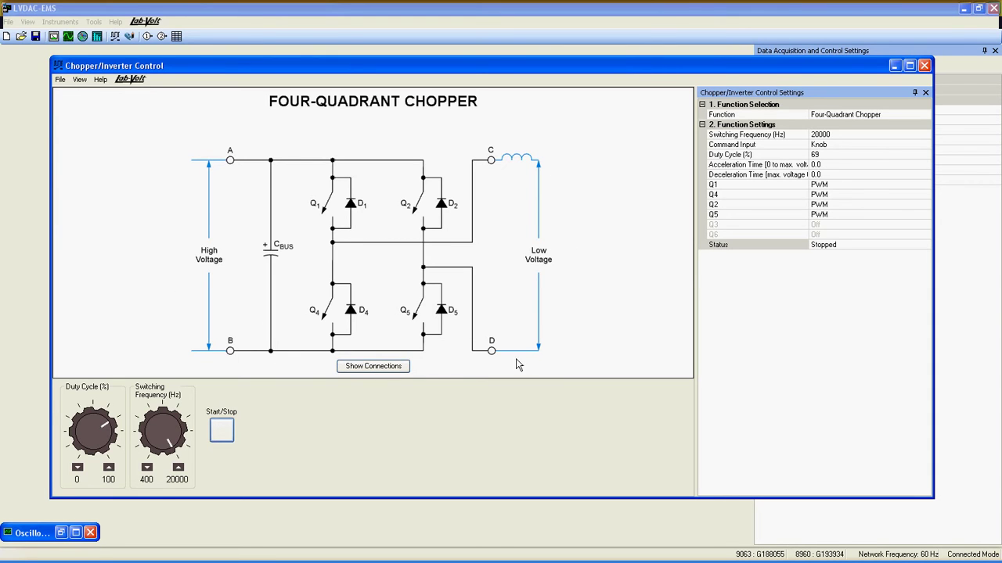
left_click(392, 369)
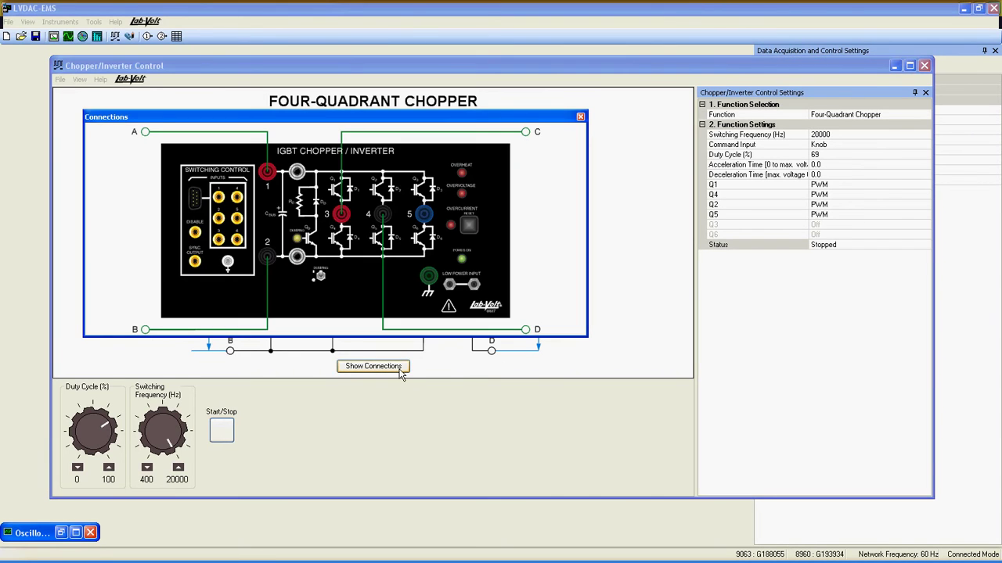
Step: Close the Connections window to return to the Four-Quadrant Chopper schematic
left_click(580, 118)
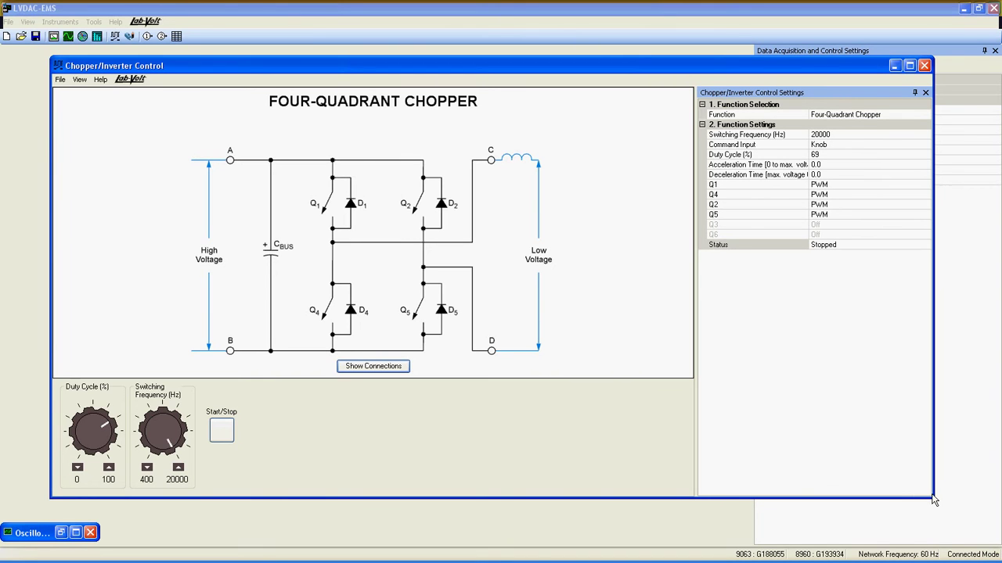
Step: Shrink the chopper control window, move it to the right, and restore the Oscilloscope beside it
left_click_drag(930, 496, 523, 395)
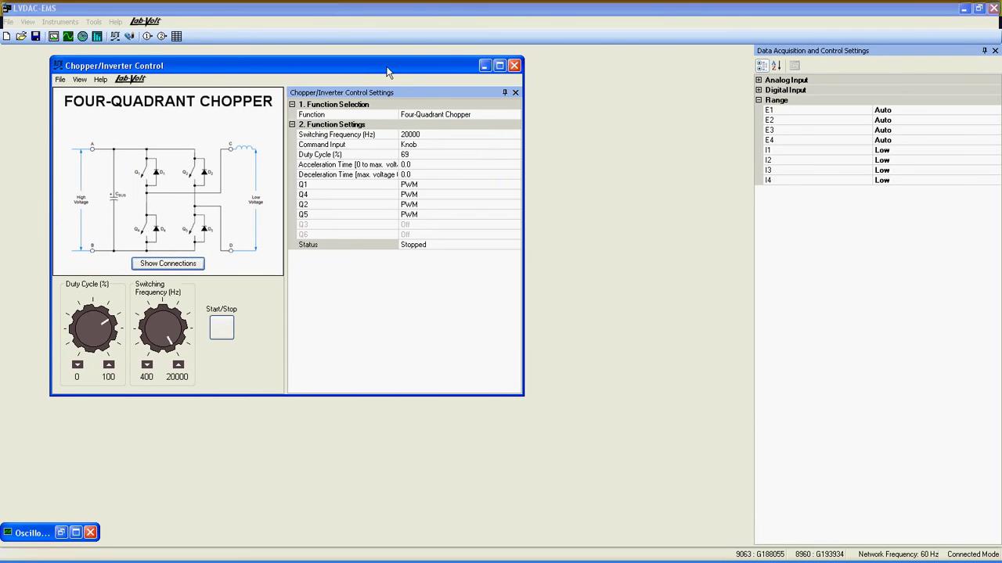
left_click_drag(386, 71, 861, 140)
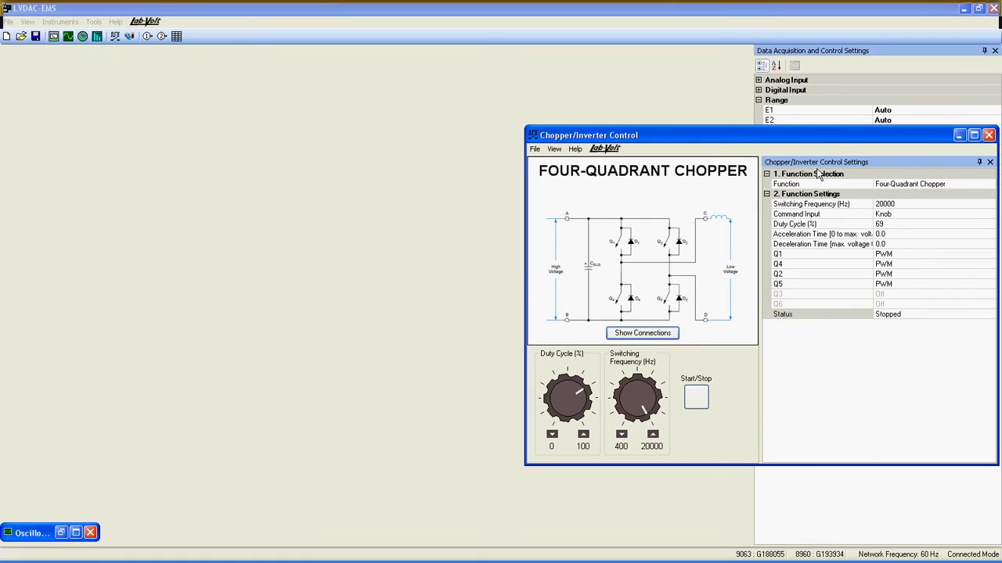
left_click(61, 533)
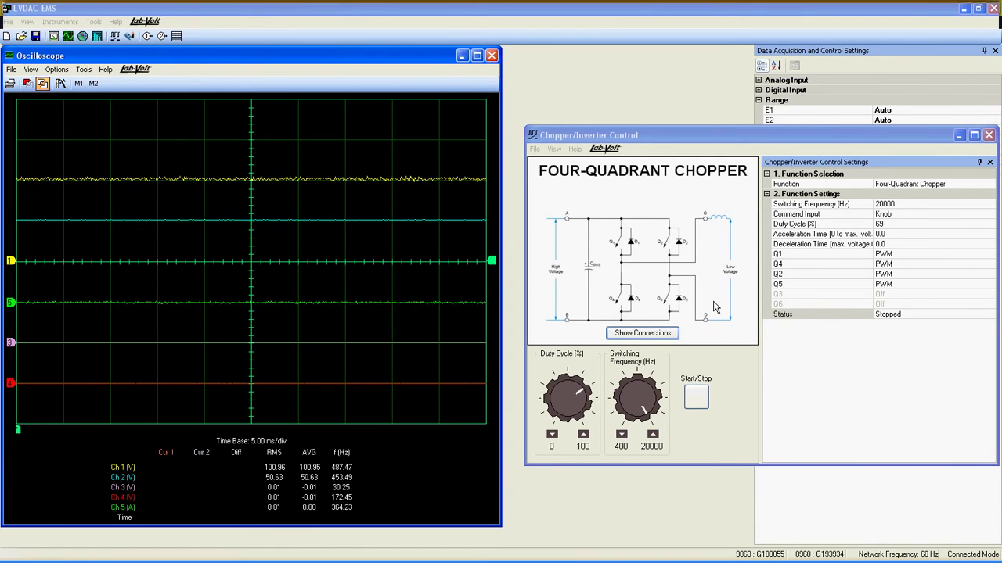
Step: Change the Duty Cycle value in the settings grid from 69 to 75%
left_click(895, 223)
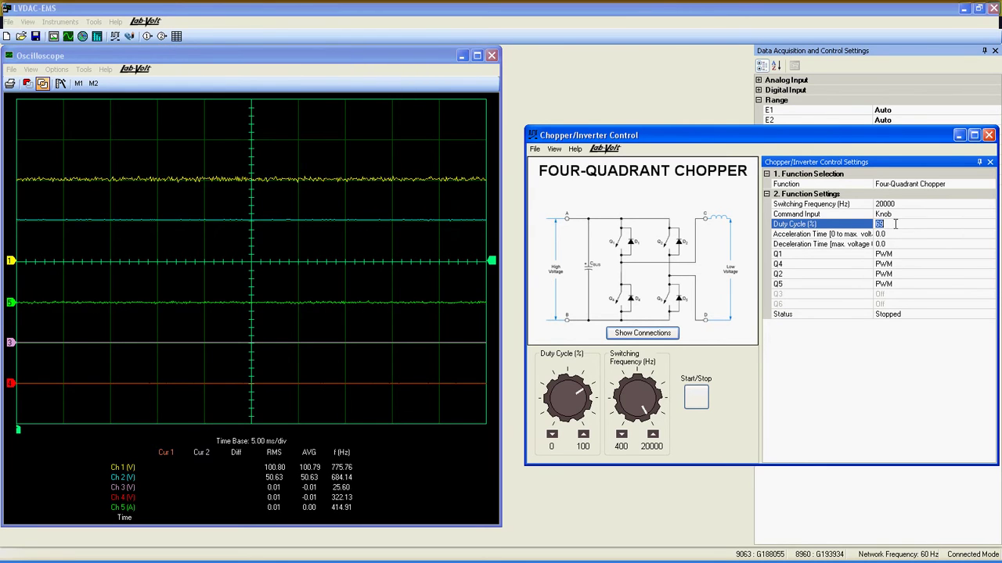
type("75")
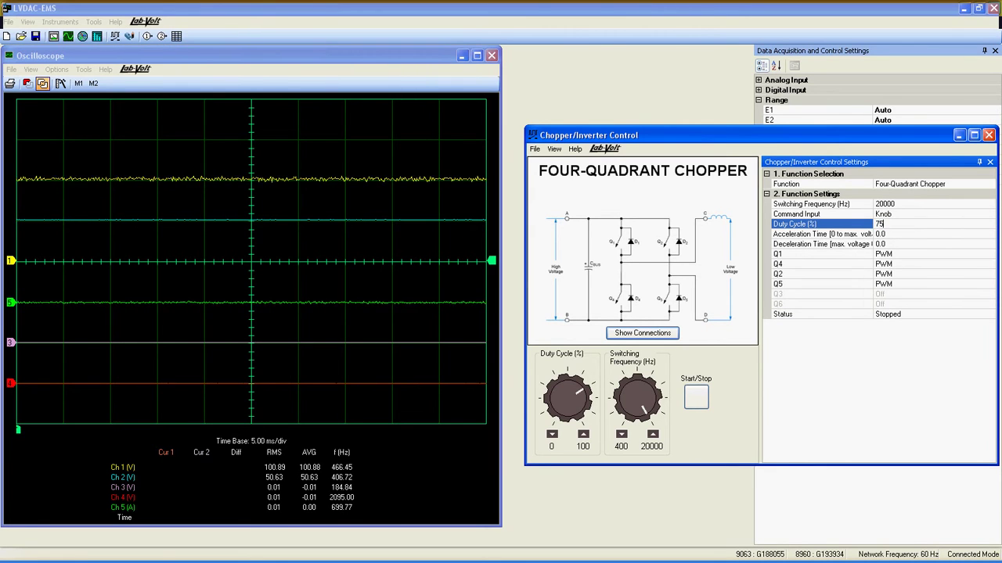
key("Return")
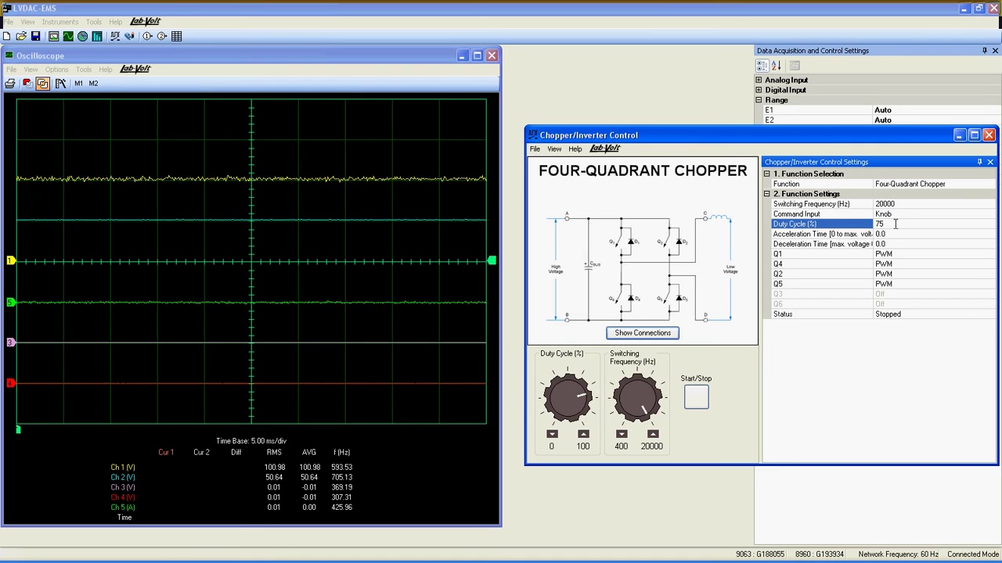
Step: Start the chopper and step its duty cycle up from 75 to 79%
left_click(694, 400)
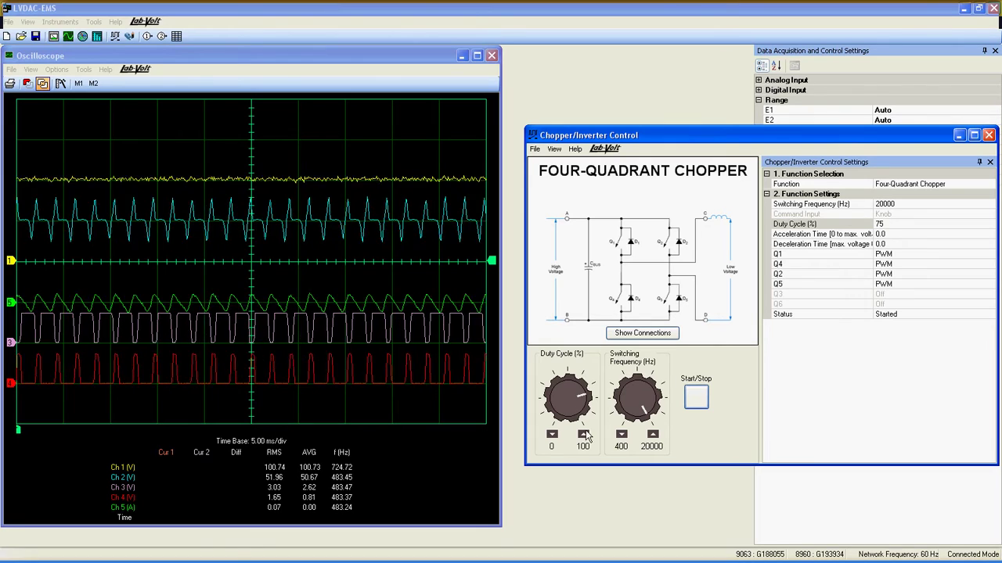
left_click(584, 435)
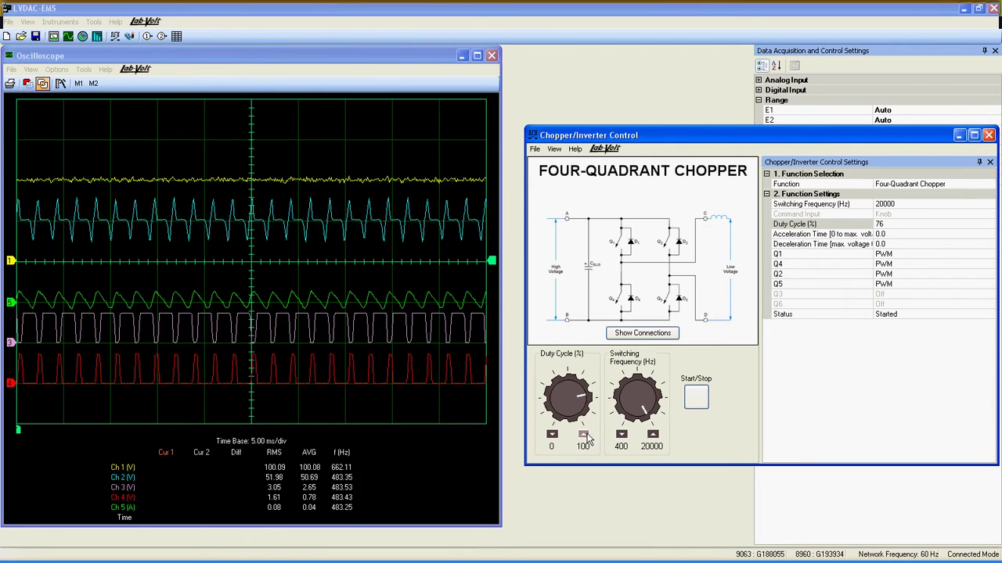
left_click(584, 435)
left_click(584, 435)
left_click(584, 435)
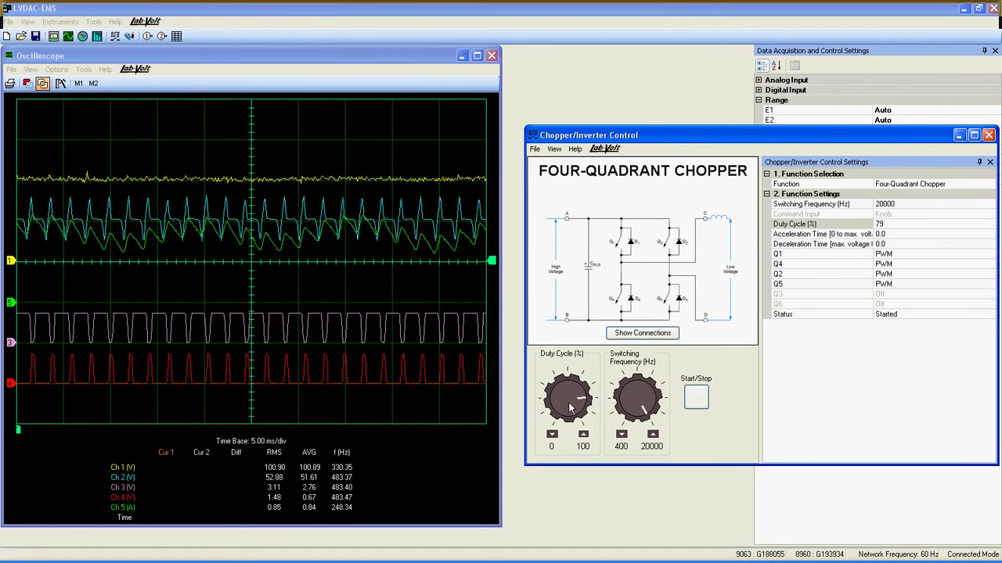
Step: Step the running chopper's duty cycle down from 79 through 77 and 73 to 71%
left_click(552, 435)
left_click(552, 435)
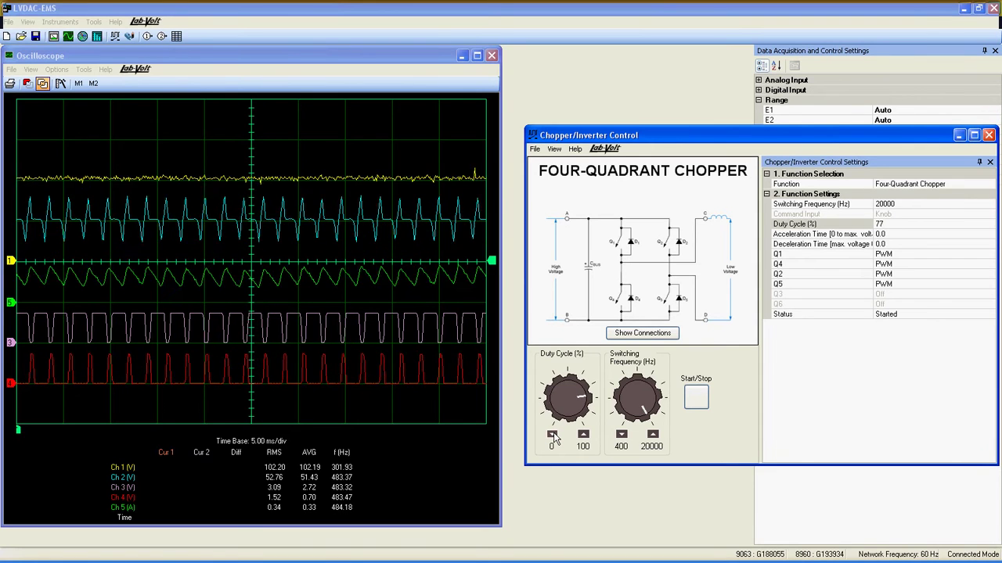
left_click(552, 435)
left_click(552, 435)
left_click(552, 434)
left_click(552, 435)
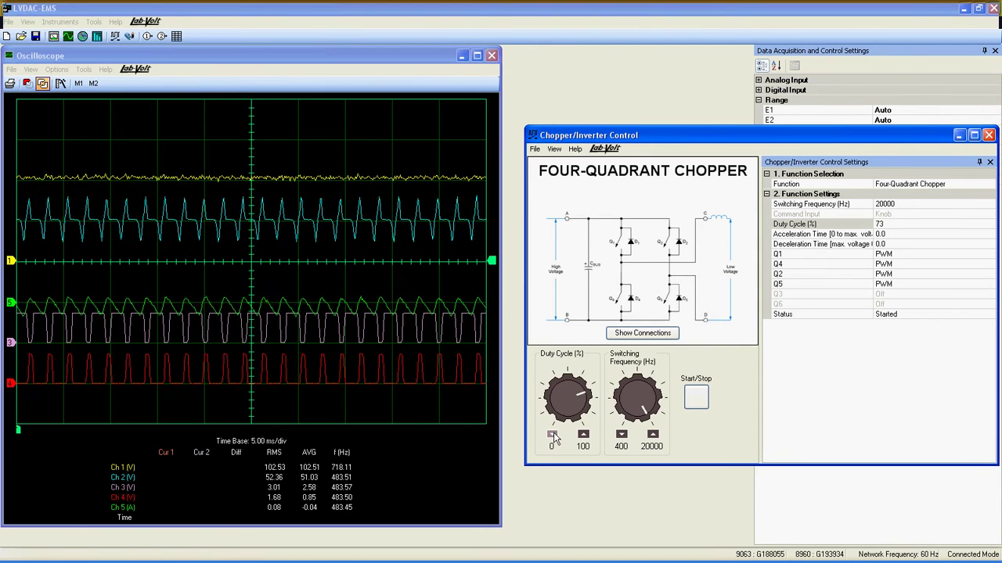
left_click(552, 435)
left_click(551, 435)
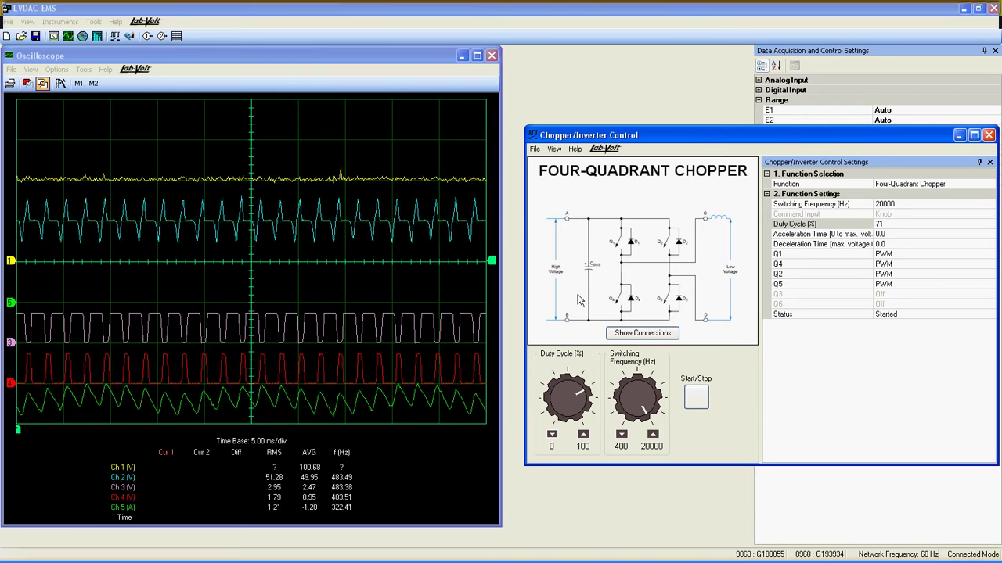
Step: Stop the chopper and select the Duty Cycle field to enter a new value of 25%
left_click(696, 397)
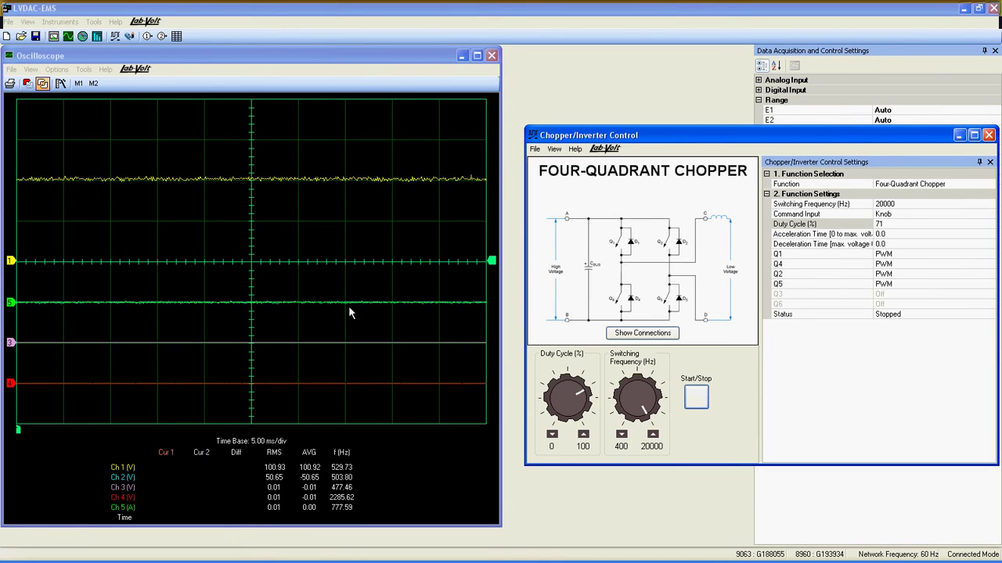
left_click(11, 306)
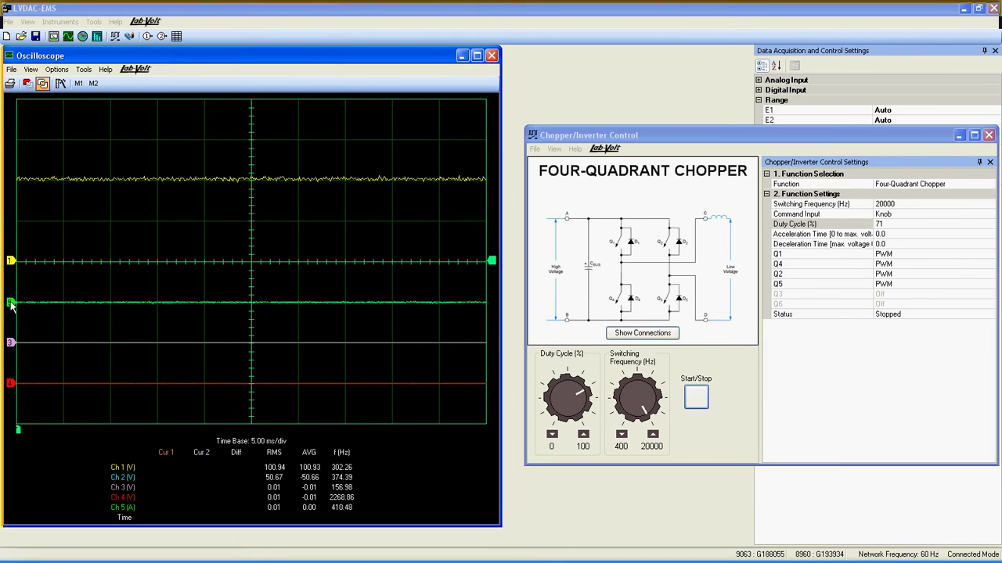
left_click(892, 224)
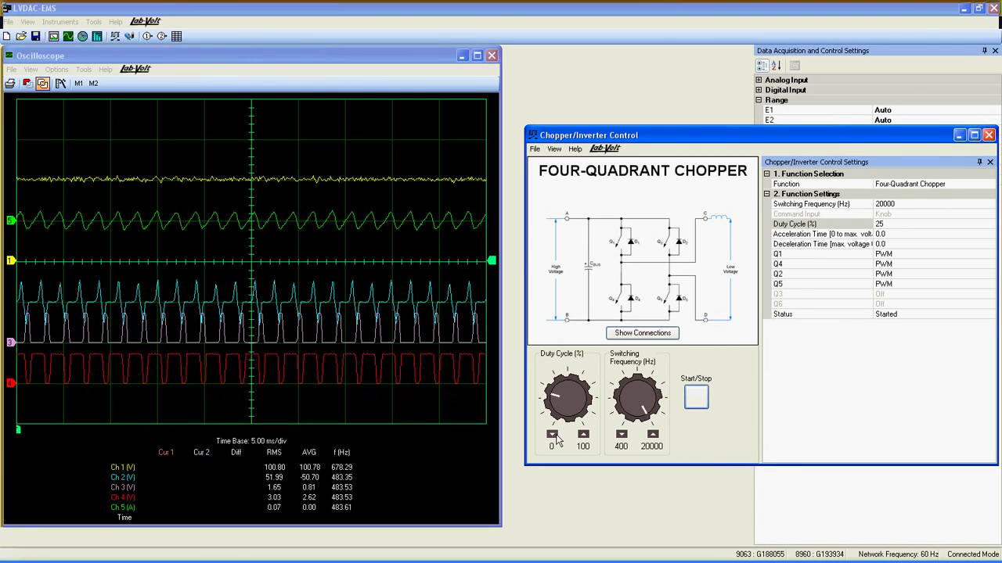
Step: Lower the duty cycle from 25 through 22 to 21%
left_click(552, 435)
left_click(553, 435)
left_click(552, 435)
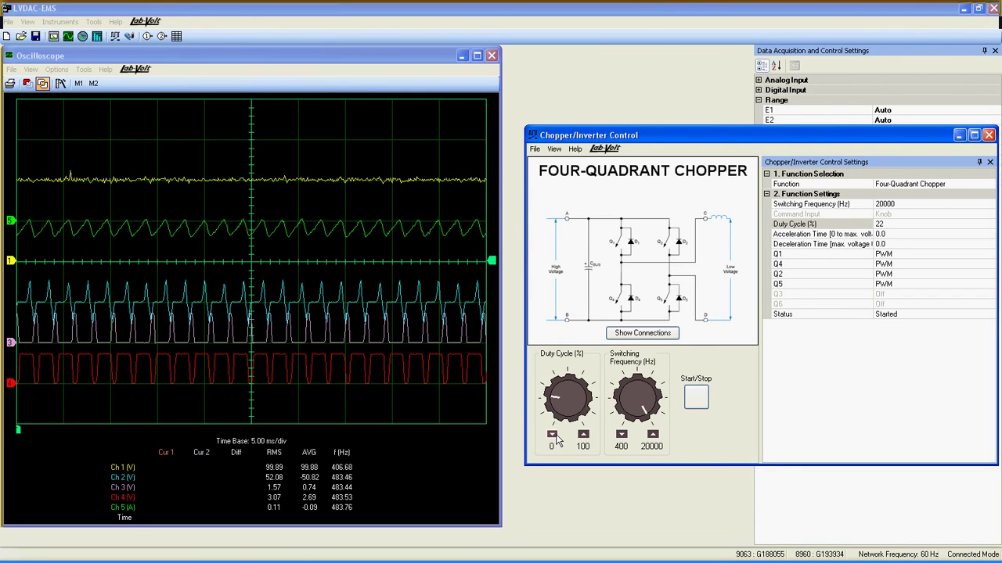
left_click(553, 435)
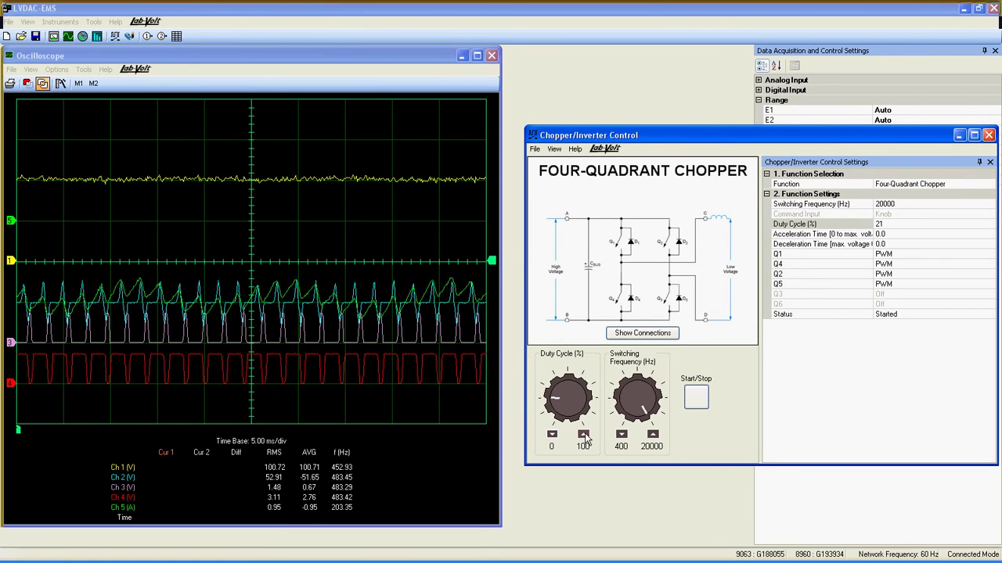
Step: Raise the duty cycle from 21 through 26 up to 29%
left_click(584, 435)
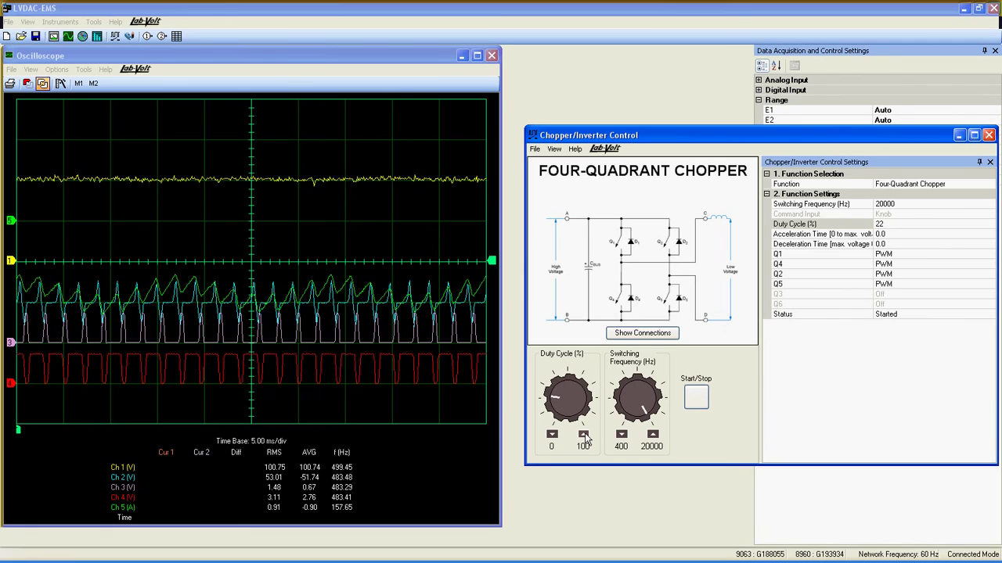
left_click(584, 435)
left_click(584, 435)
left_click(584, 435)
left_click(584, 435)
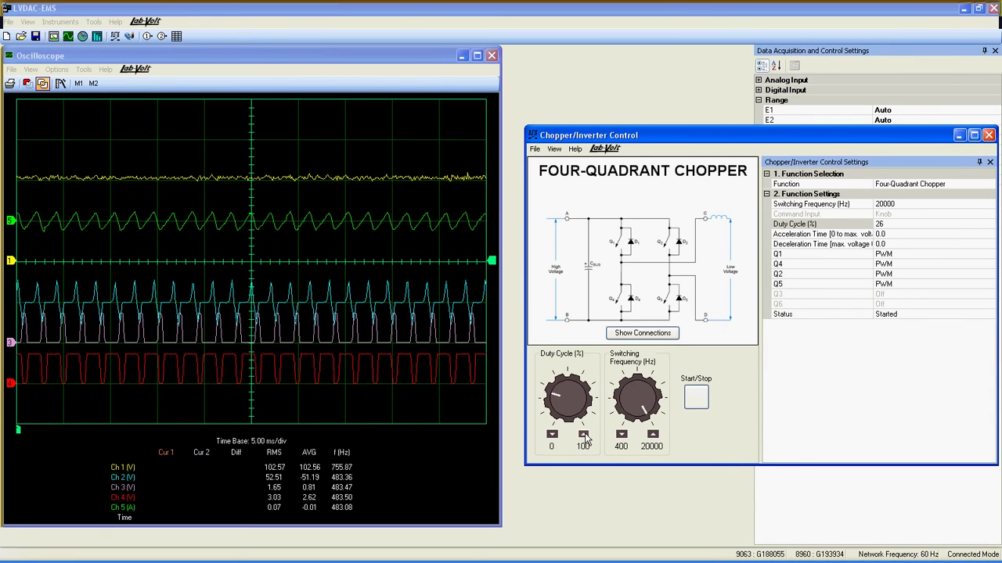
left_click(584, 435)
left_click(584, 435)
left_click(583, 435)
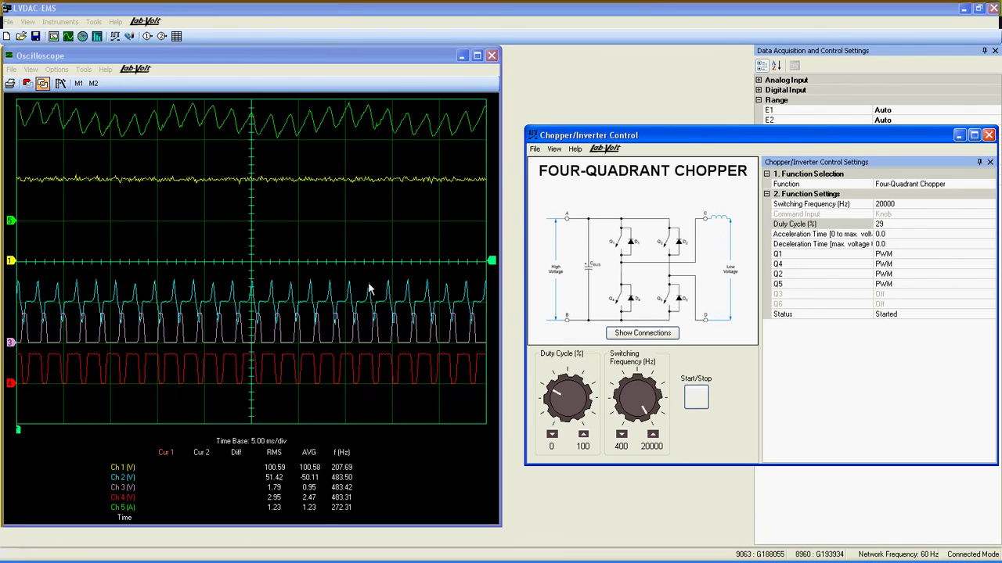
Step: Lower the duty cycle from 29 through 27 back to 25%
left_click(551, 435)
left_click(552, 435)
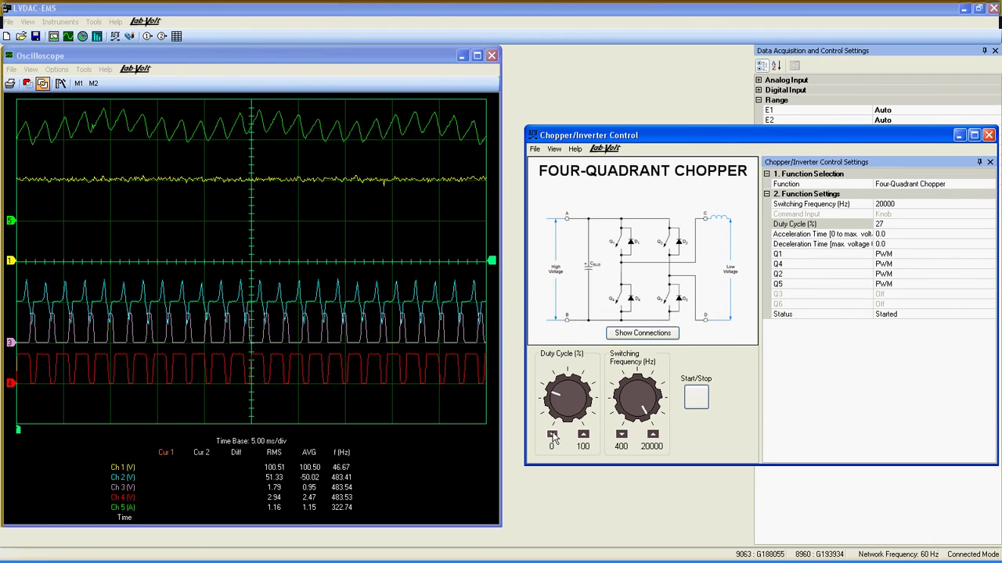
left_click(552, 435)
left_click(551, 436)
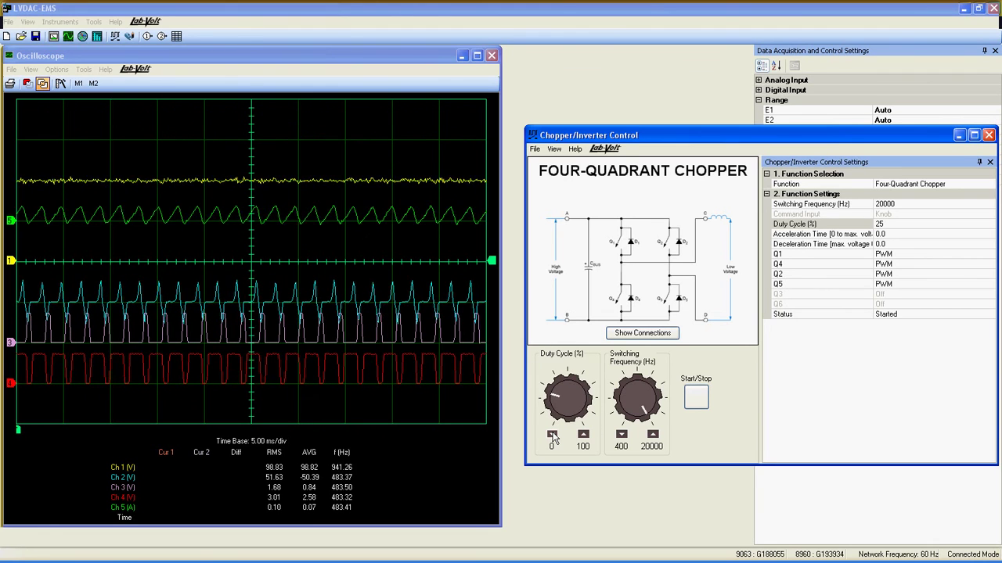
Step: Stop the chopper with duty cycle still at 25% and select the Duty Cycle (%) value for editing
left_click(695, 406)
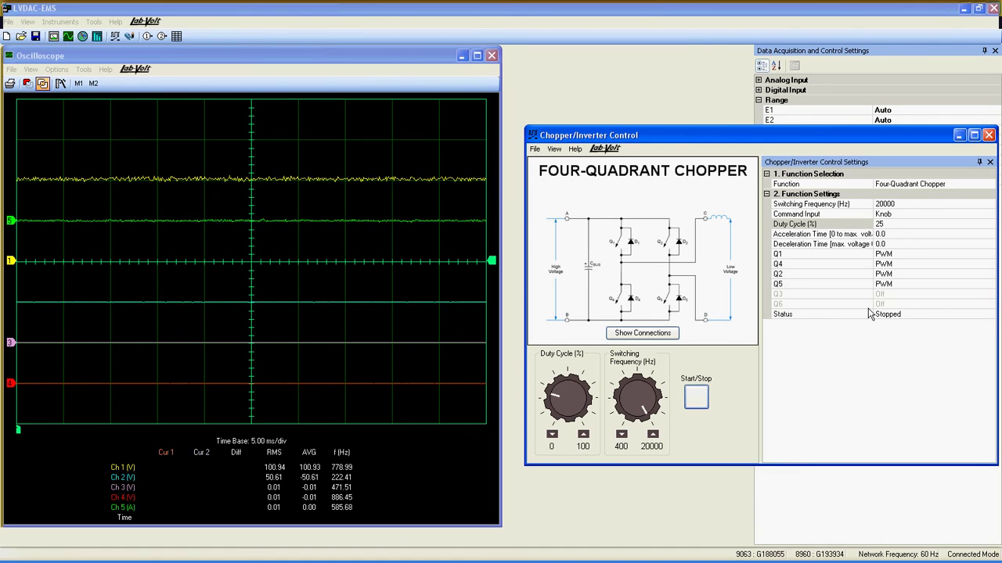
left_click(892, 224)
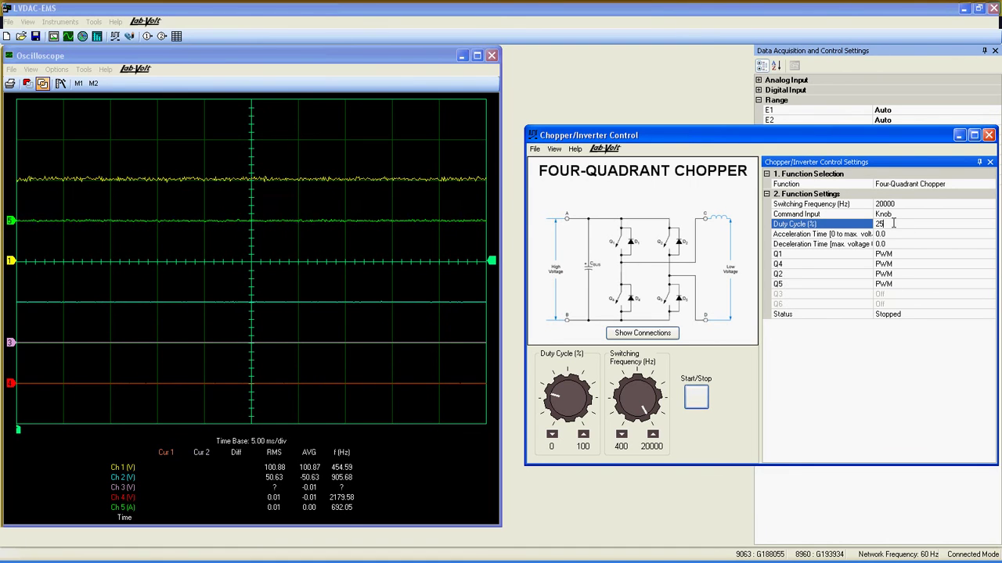